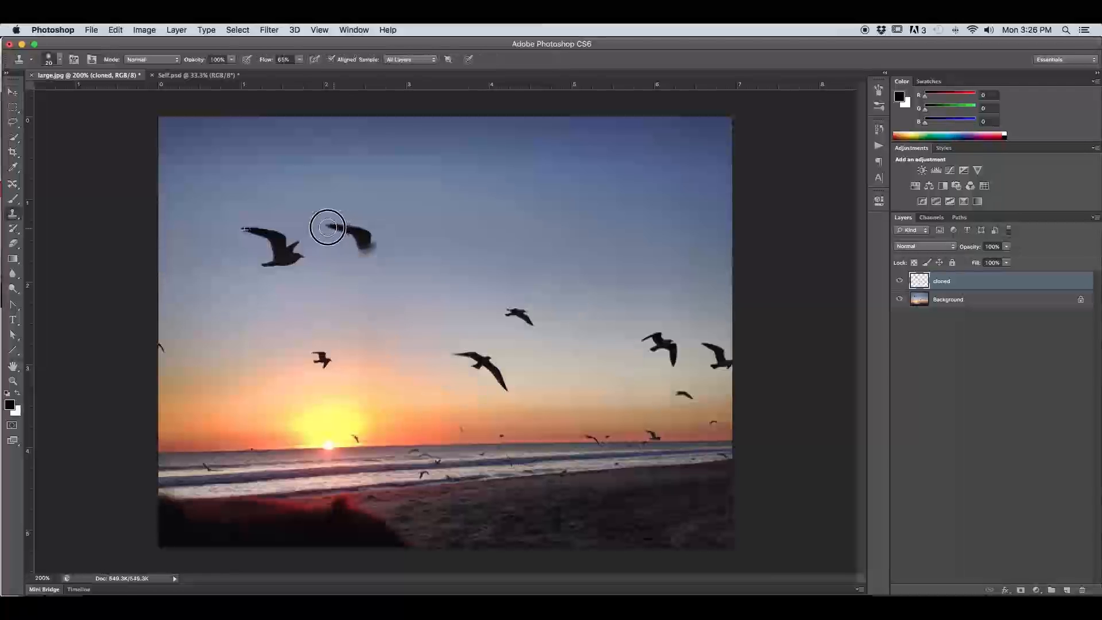
- Clone a copy of the large gull beside it and paint sky over the small mid-sky gull
mouse_move(332, 226)
left_mouse_down()
mouse_move(367, 246)
mouse_move(384, 239)
mouse_move(367, 247)
mouse_move(386, 250)
mouse_move(364, 251)
left_mouse_up()
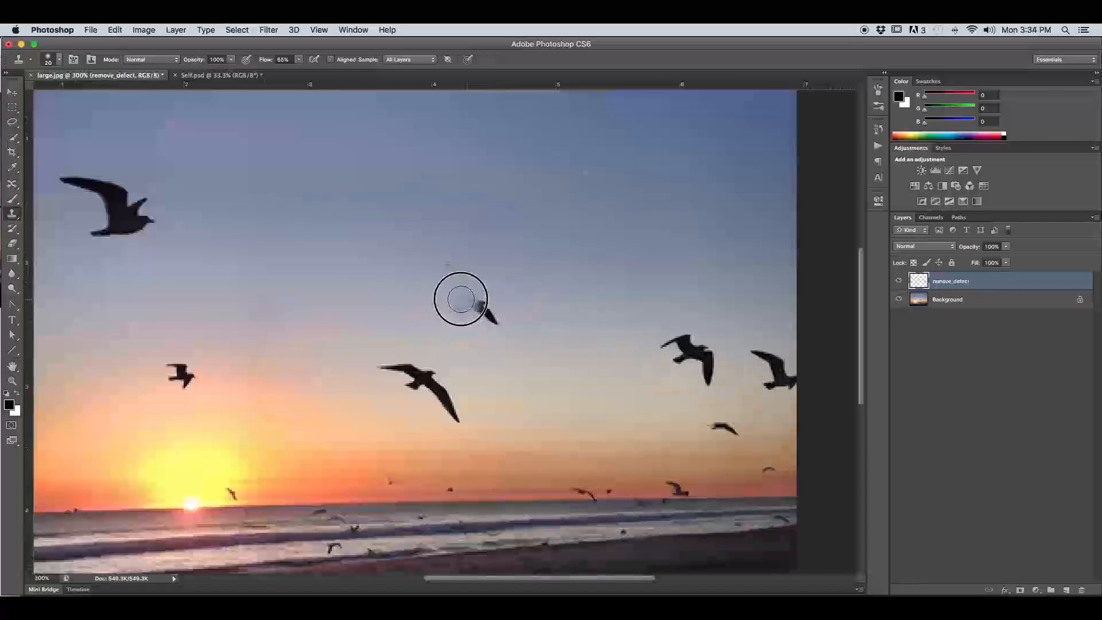
left_click_drag(467, 300, 494, 310)
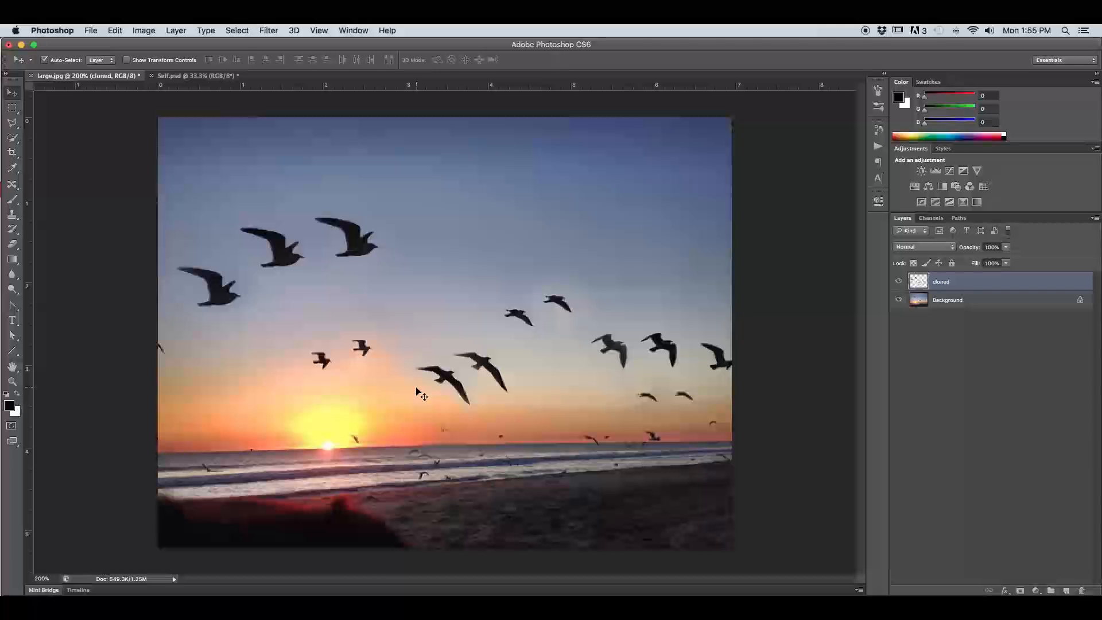
- Compare the photo with and without the cloned gulls by toggling the visibility of the cloned layer
left_click(899, 282)
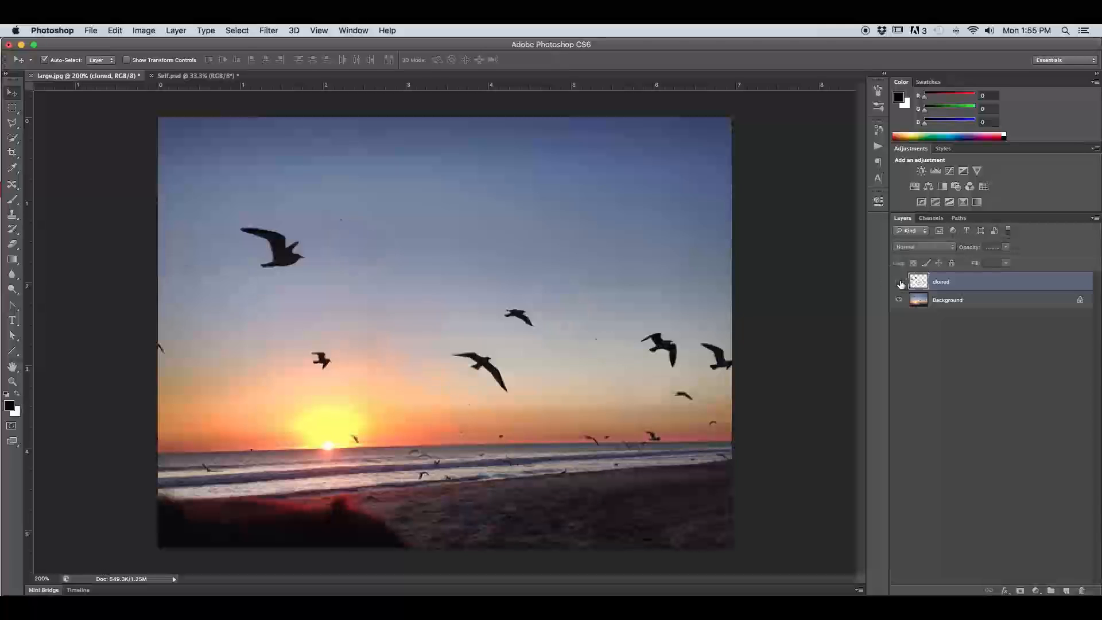
left_click(899, 282)
left_click(899, 282)
left_click(900, 282)
left_click(899, 282)
left_click(899, 281)
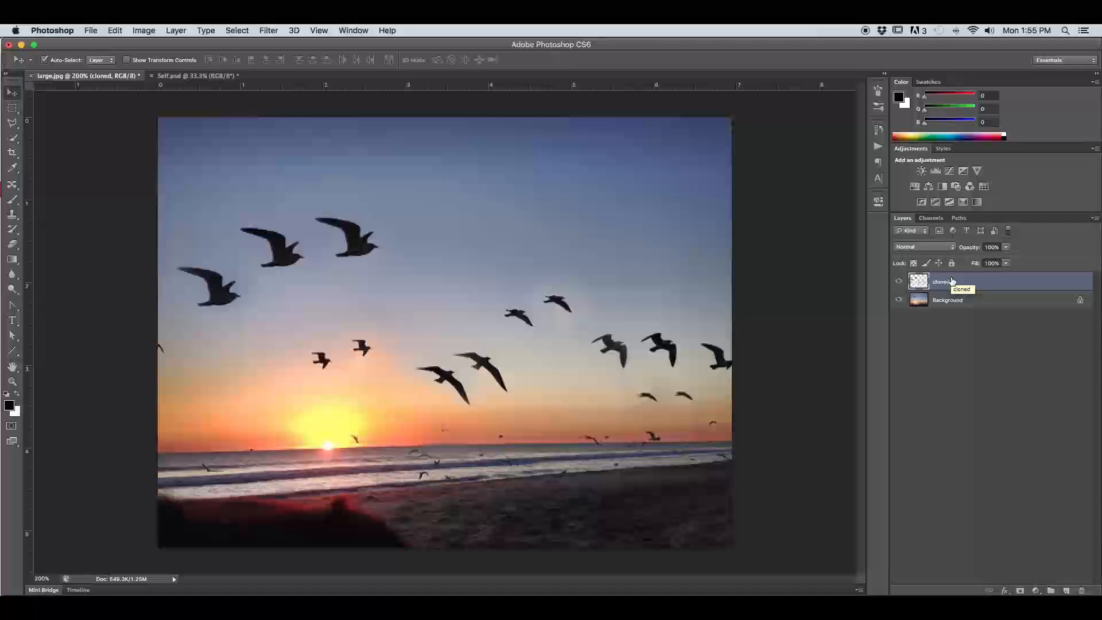
- Delete the cloned layer and add a new empty layer named "cloned" above the Background
key("Delete")
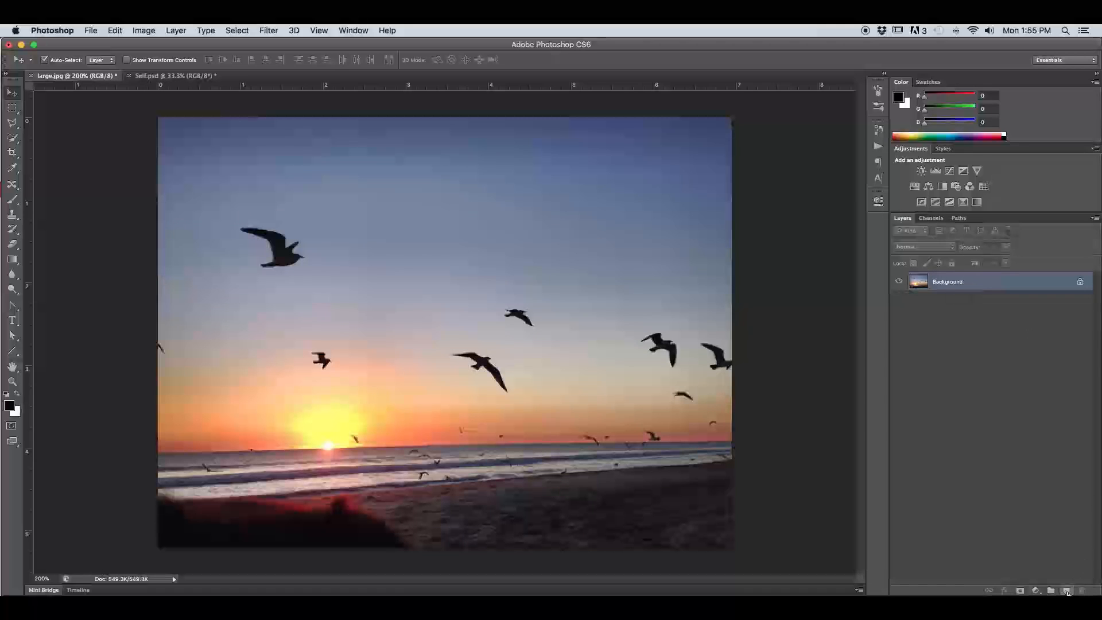
left_click(1065, 590)
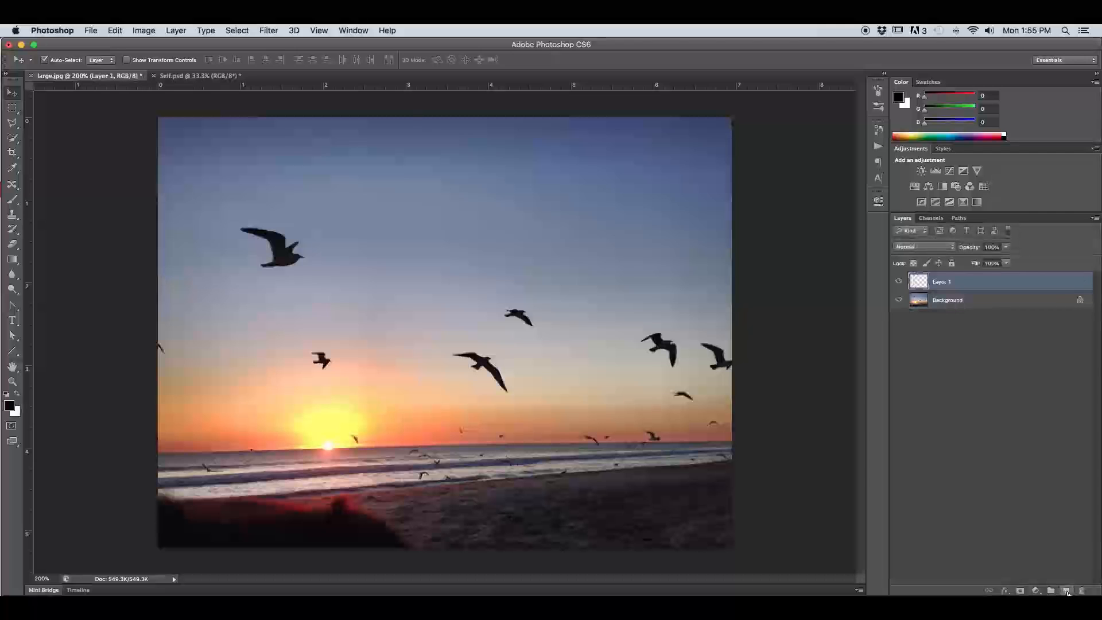
double_click(942, 280)
type("cloned")
key("Return")
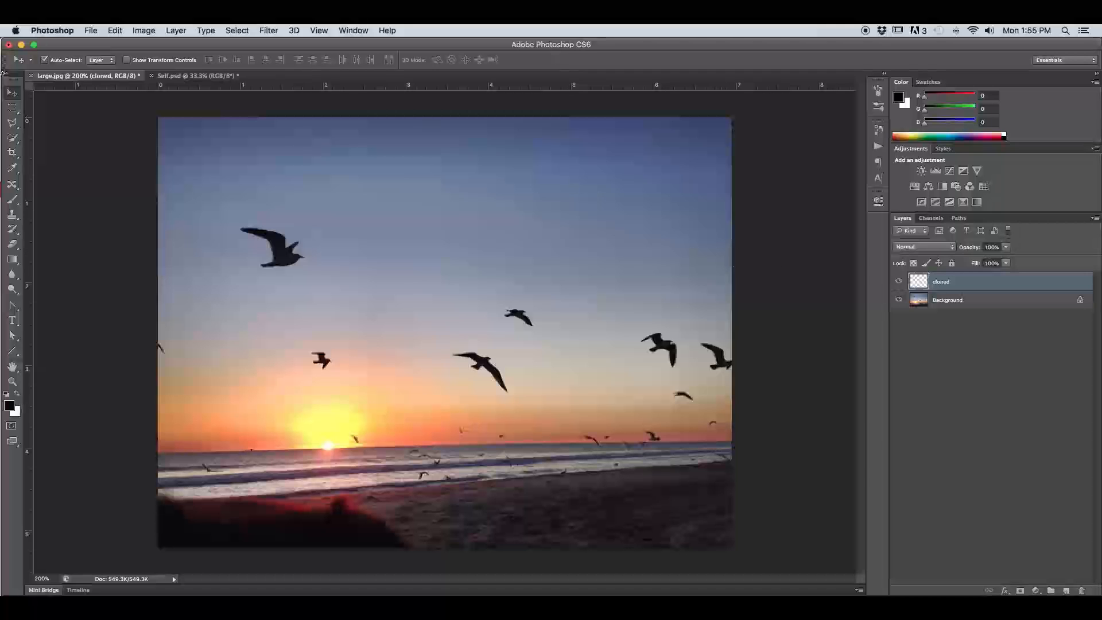
- Activate the Clone Stamp tool and review its brush presets, blend mode, flow and sample source options
left_click(12, 216)
left_click(12, 215)
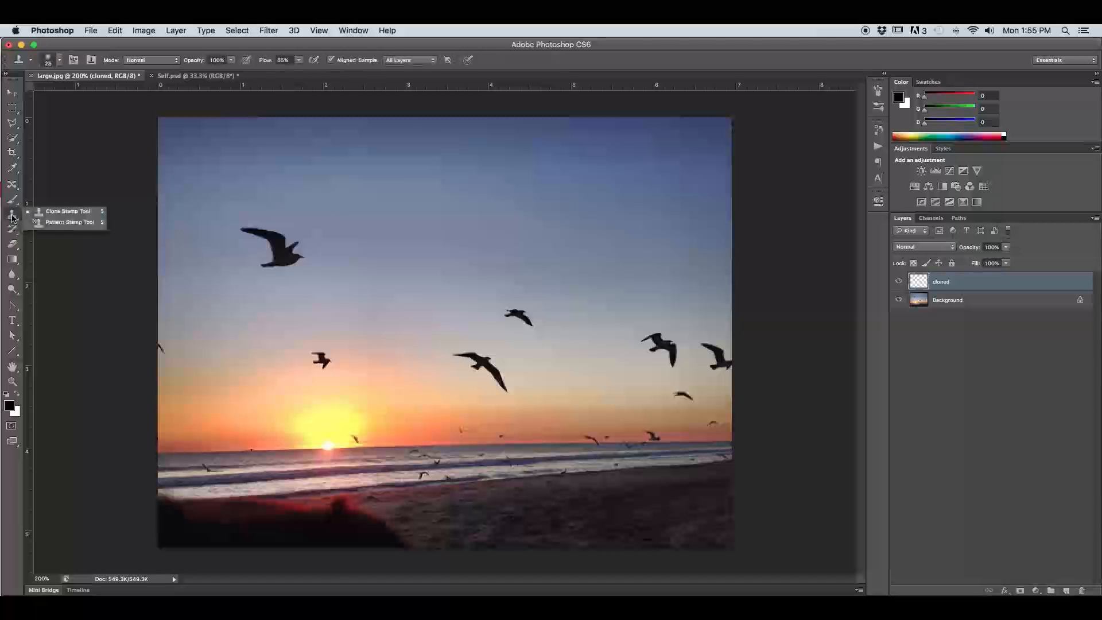
left_click(64, 211)
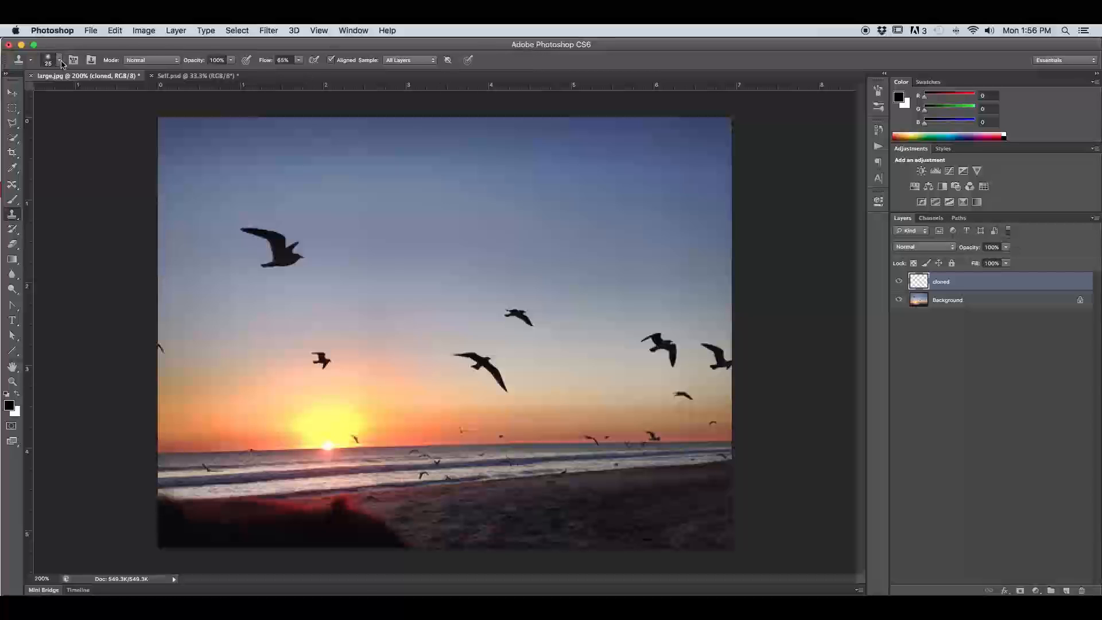
left_click(60, 61)
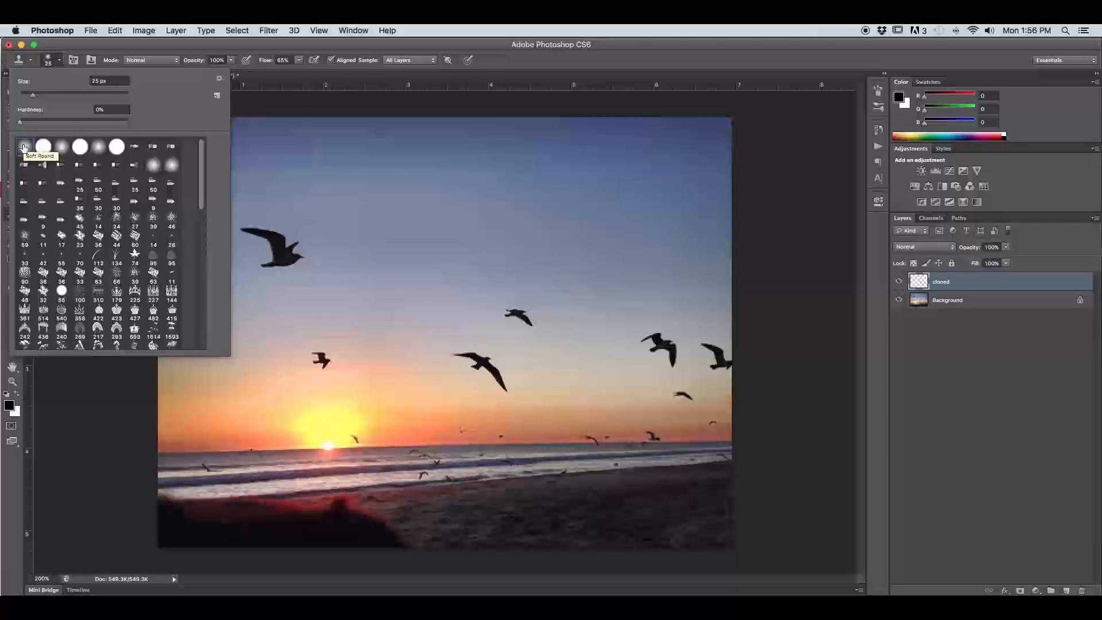
left_click(95, 46)
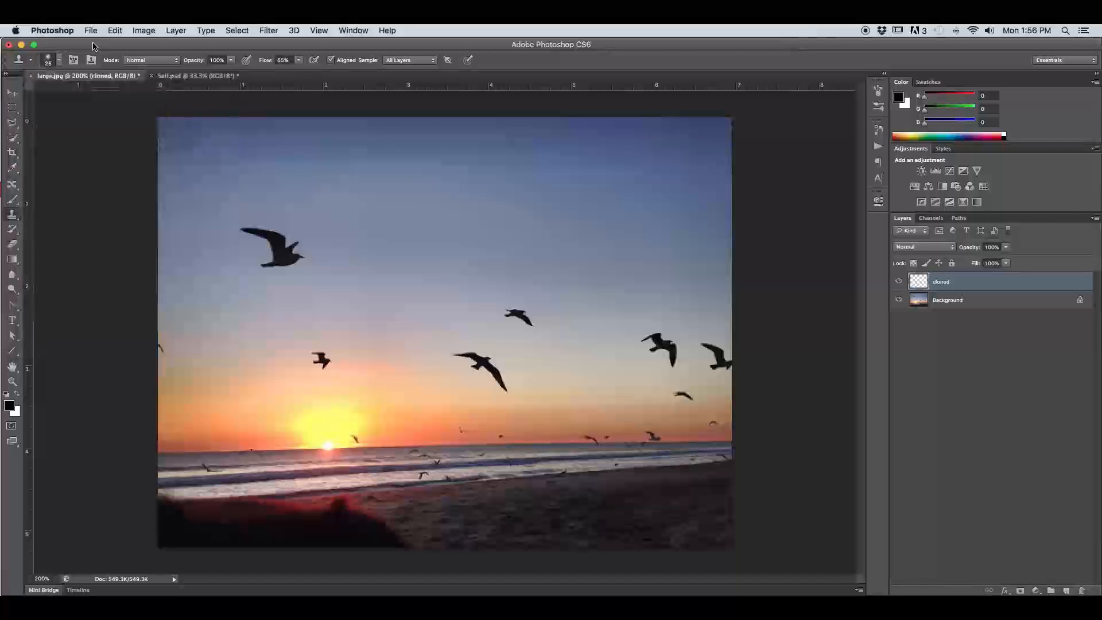
left_click(194, 62)
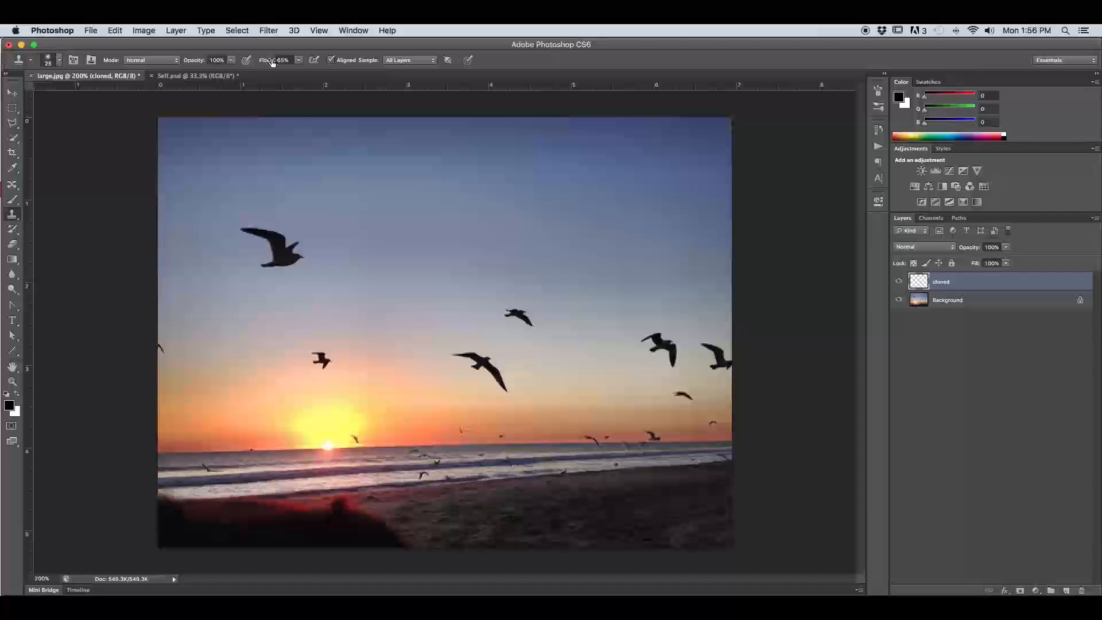
left_click_drag(272, 62, 301, 63)
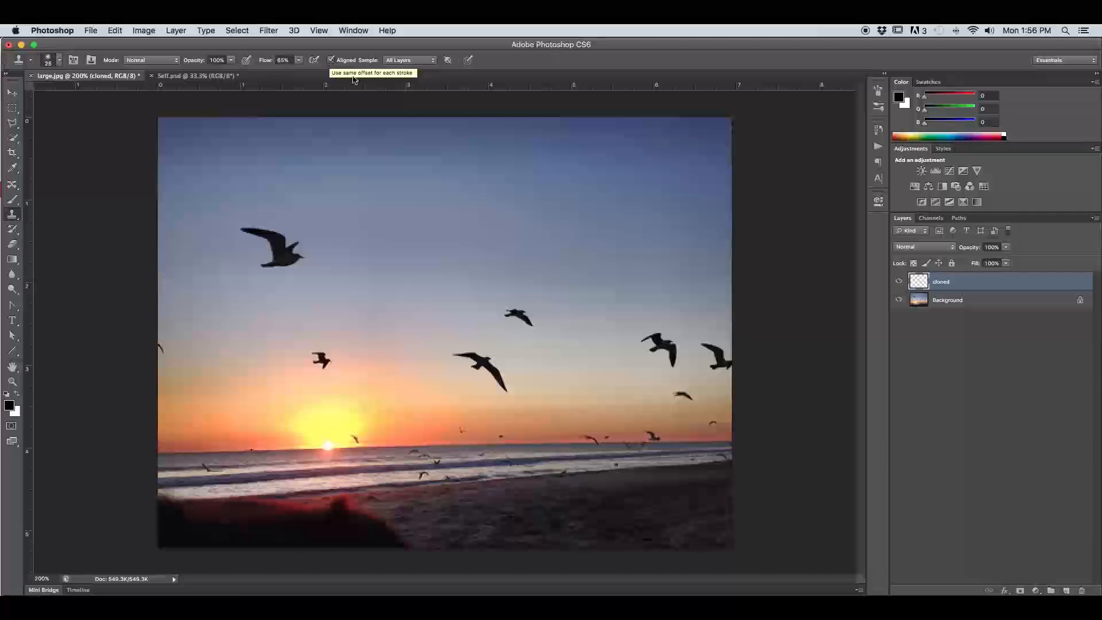
left_click(409, 61)
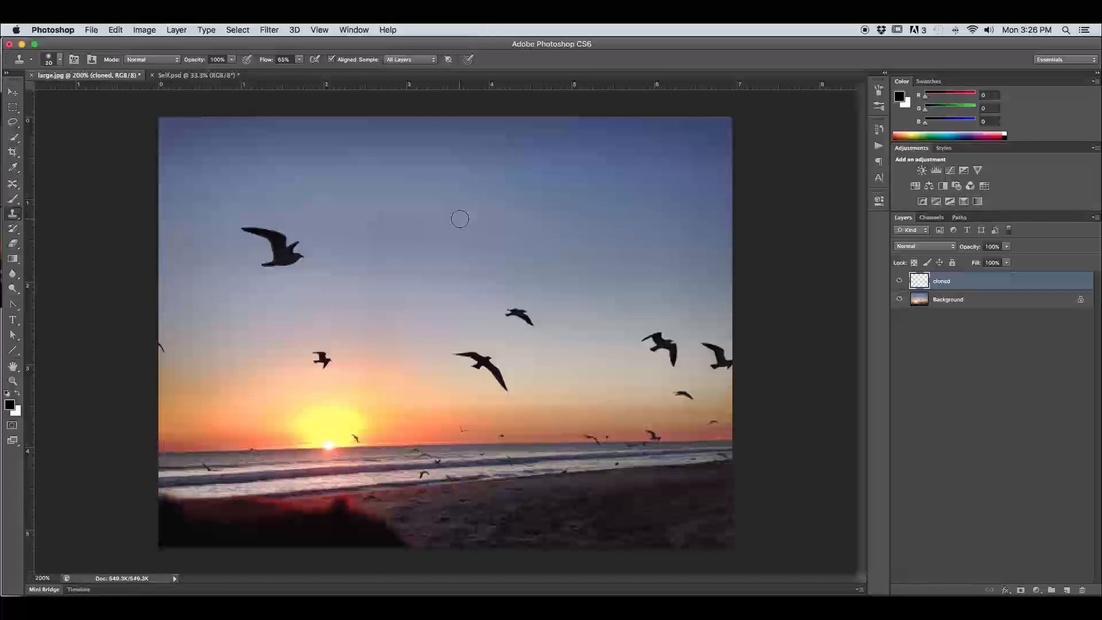
- Sample the large gull and clone two copies of it in a row to its right with Aligned on
left_click(280, 246, "alt")
mouse_move(364, 241)
left_mouse_down()
mouse_move(331, 227)
mouse_move(371, 235)
mouse_move(386, 254)
mouse_move(341, 261)
mouse_move(384, 253)
mouse_move(374, 252)
mouse_move(379, 240)
mouse_move(330, 225)
mouse_move(367, 244)
mouse_move(353, 257)
mouse_move(378, 258)
mouse_move(364, 241)
left_mouse_up()
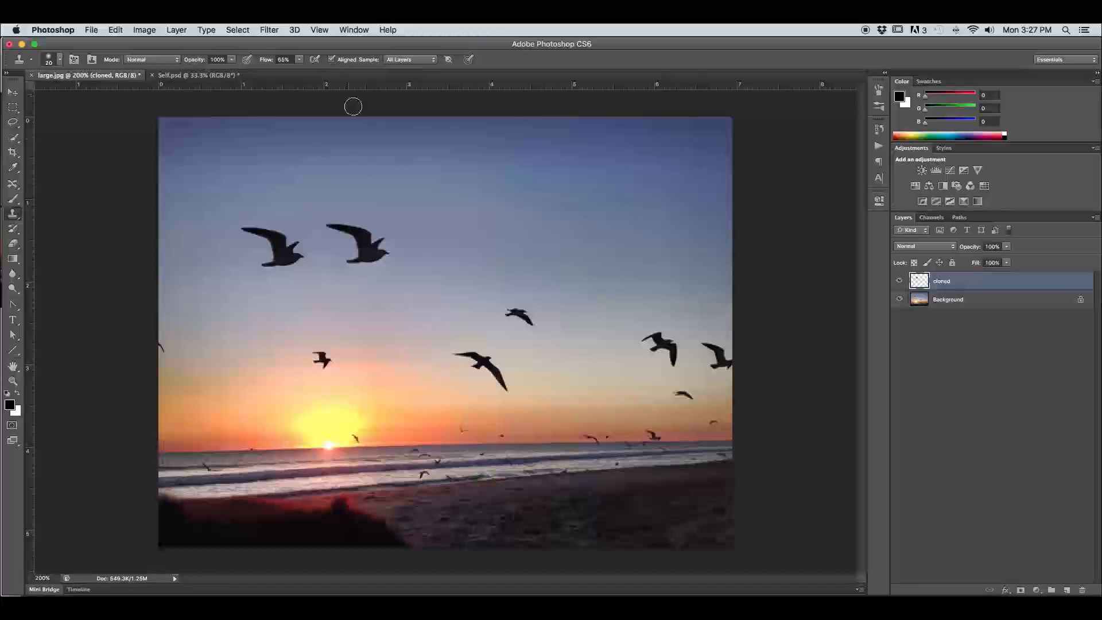
mouse_move(429, 248)
left_mouse_down()
mouse_move(457, 249)
mouse_move(445, 233)
mouse_move(459, 231)
mouse_move(412, 222)
mouse_move(442, 250)
mouse_move(466, 238)
mouse_move(457, 255)
mouse_move(470, 252)
mouse_move(426, 256)
mouse_move(453, 259)
mouse_move(472, 244)
mouse_move(416, 220)
left_mouse_up()
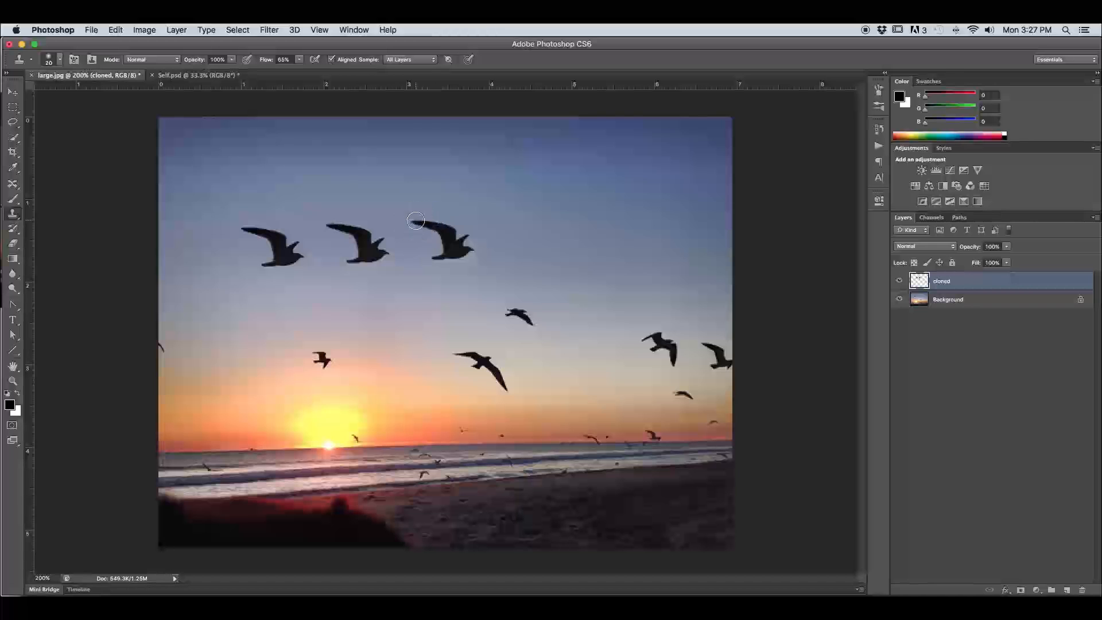
- Turn off Aligned, resample the large gull and paint several overlapping copies at the end of the row
left_click(331, 60)
left_click(276, 242, "alt")
mouse_move(511, 232)
left_mouse_down()
mouse_move(468, 222)
mouse_move(515, 227)
mouse_move(498, 256)
mouse_move(508, 248)
left_mouse_up()
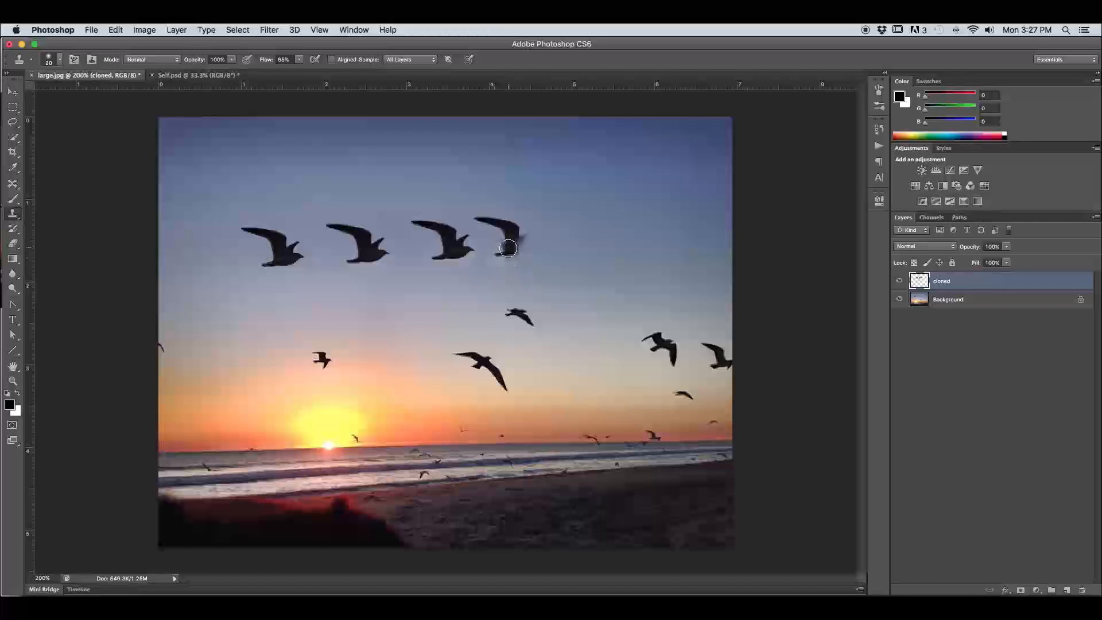
left_click(508, 248)
mouse_move(508, 248)
left_mouse_down()
mouse_move(517, 248)
mouse_move(512, 259)
mouse_move(537, 248)
left_mouse_up()
mouse_move(528, 261)
left_mouse_down()
mouse_move(491, 269)
mouse_move(523, 264)
mouse_move(532, 250)
mouse_move(511, 239)
mouse_move(504, 248)
mouse_move(520, 253)
mouse_move(581, 226)
mouse_move(540, 236)
mouse_move(511, 225)
mouse_move(570, 250)
mouse_move(526, 258)
mouse_move(549, 245)
left_mouse_up()
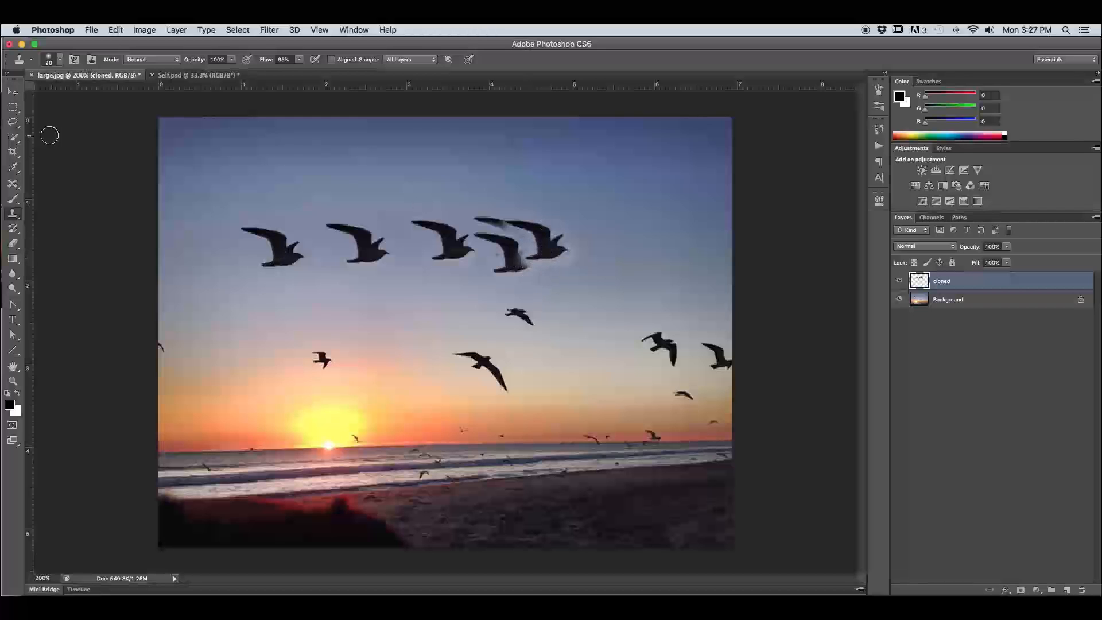
- Lasso all cloned gulls to the right of the second one, delete them and clear the selection
left_click(13, 121)
mouse_move(481, 178)
left_mouse_down()
mouse_move(411, 224)
mouse_move(428, 277)
mouse_move(591, 256)
mouse_move(591, 214)
left_mouse_up()
key("BackSpace")
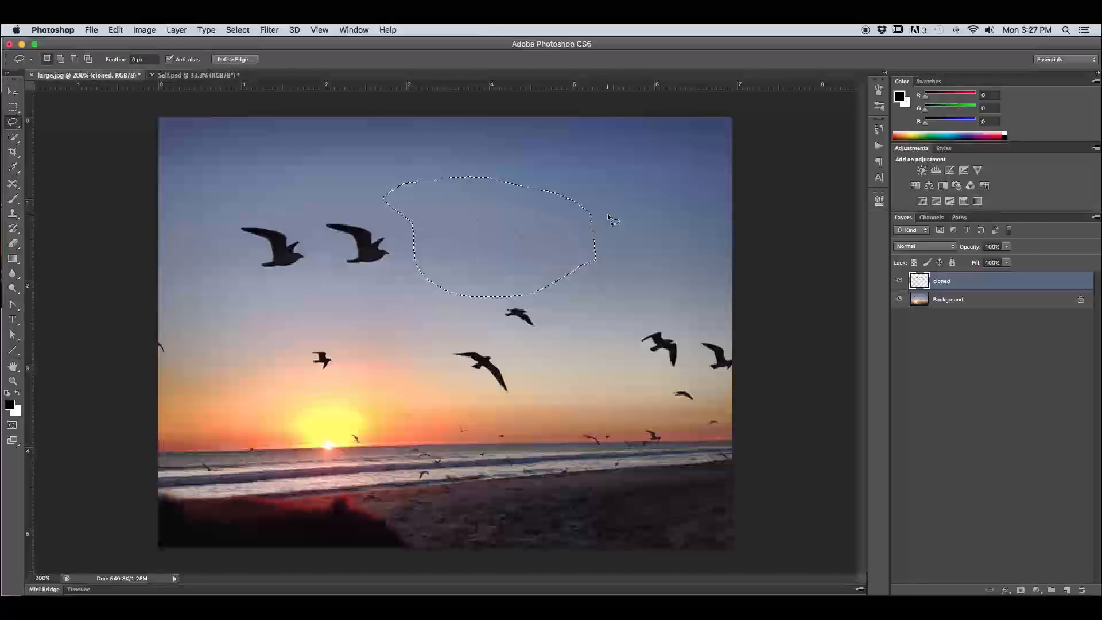
key("super+d")
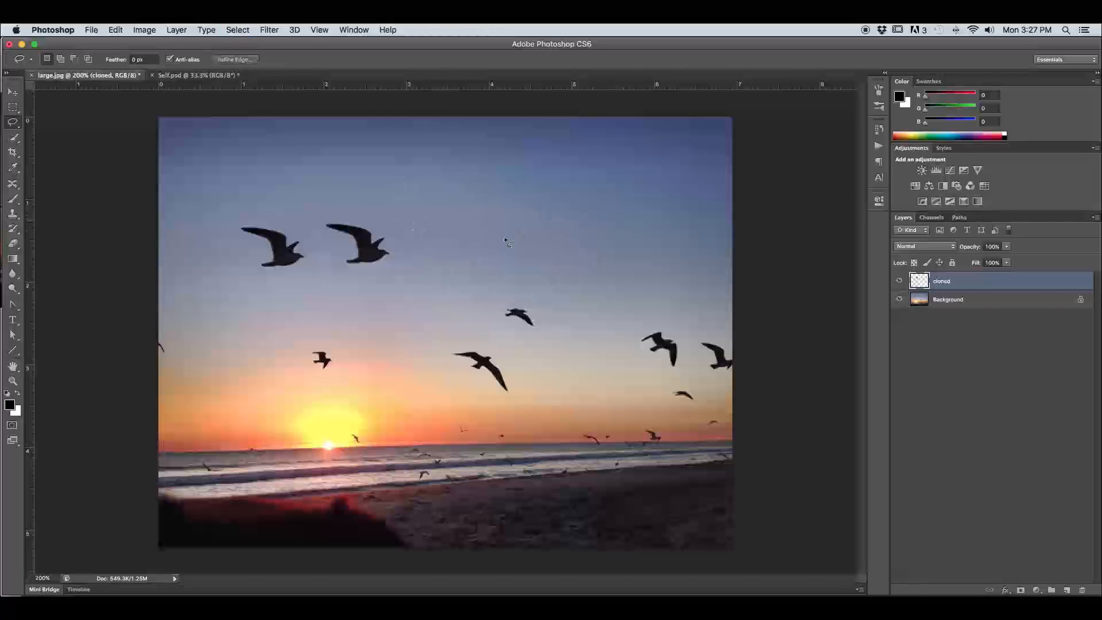
- Clone two more gulls along the row with Aligned on, and paint another stroke beyond them with Aligned off
left_click(13, 214)
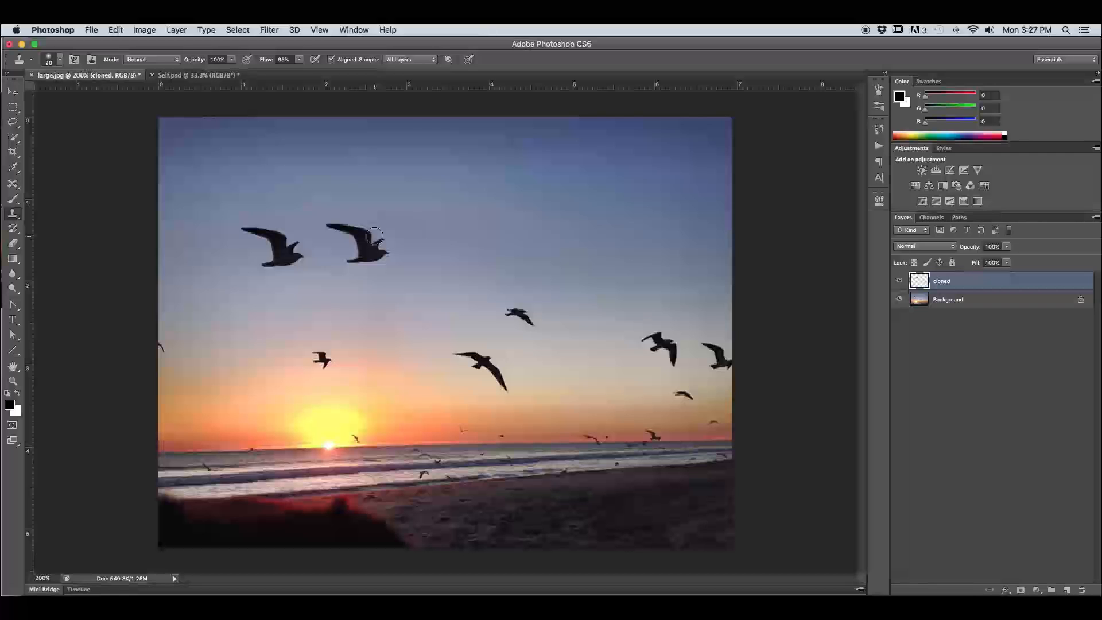
mouse_move(448, 234)
left_mouse_down()
mouse_move(404, 218)
mouse_move(444, 223)
mouse_move(448, 238)
mouse_move(460, 229)
mouse_move(440, 257)
left_mouse_up()
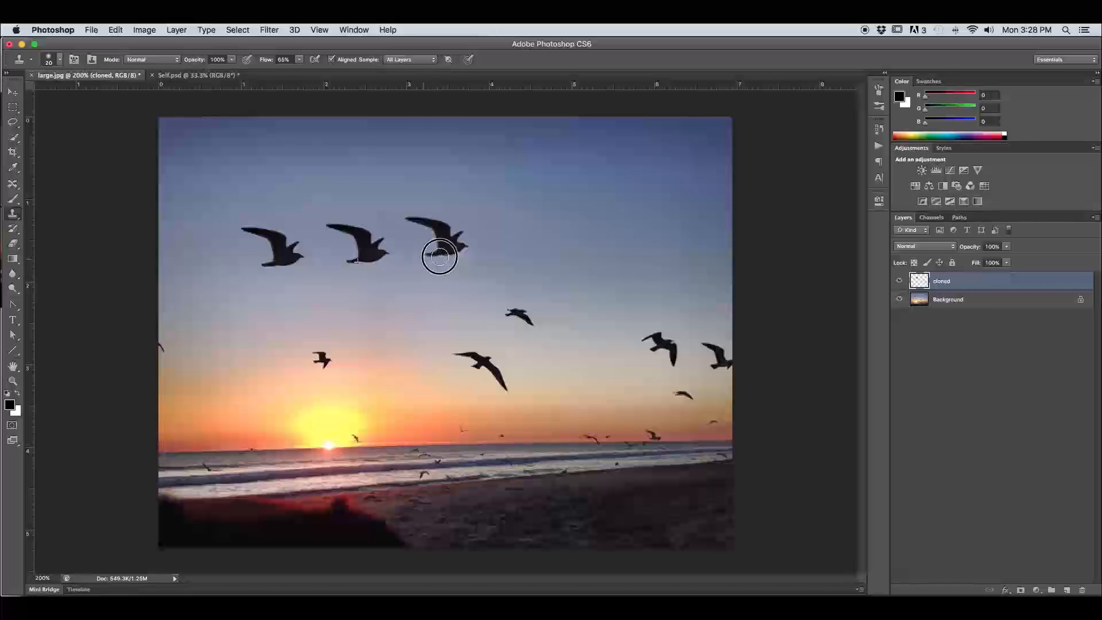
mouse_move(519, 230)
left_mouse_down()
mouse_move(526, 224)
mouse_move(490, 217)
mouse_move(545, 237)
mouse_move(514, 239)
mouse_move(517, 205)
left_mouse_up()
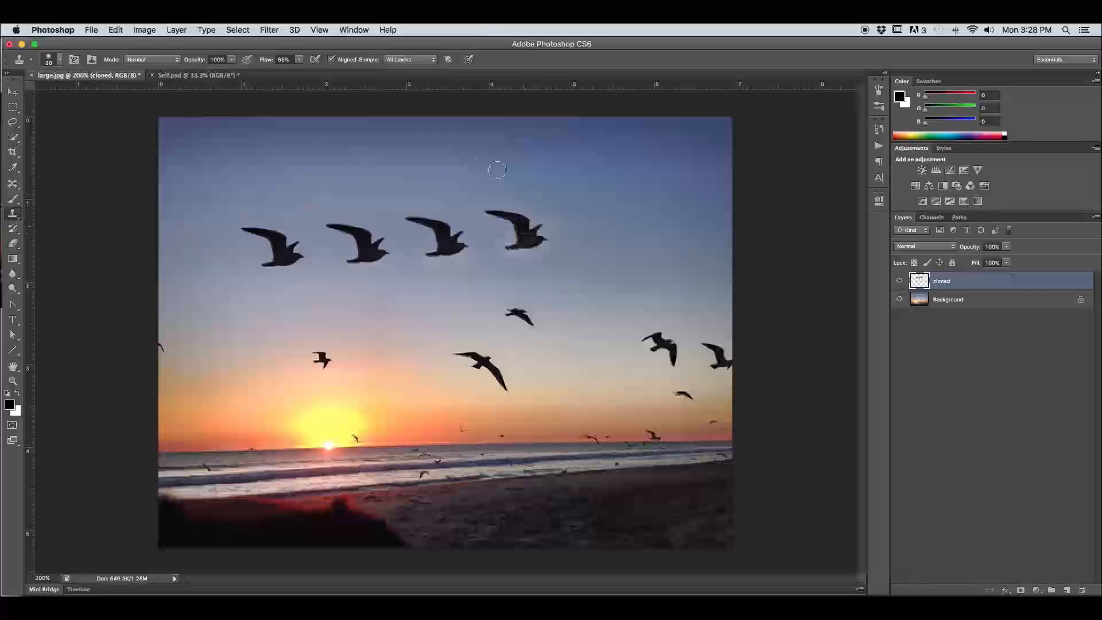
left_click(332, 59)
mouse_move(583, 216)
left_mouse_down()
mouse_move(552, 202)
mouse_move(589, 223)
mouse_move(610, 213)
mouse_move(598, 230)
mouse_move(606, 231)
mouse_move(566, 234)
left_mouse_up()
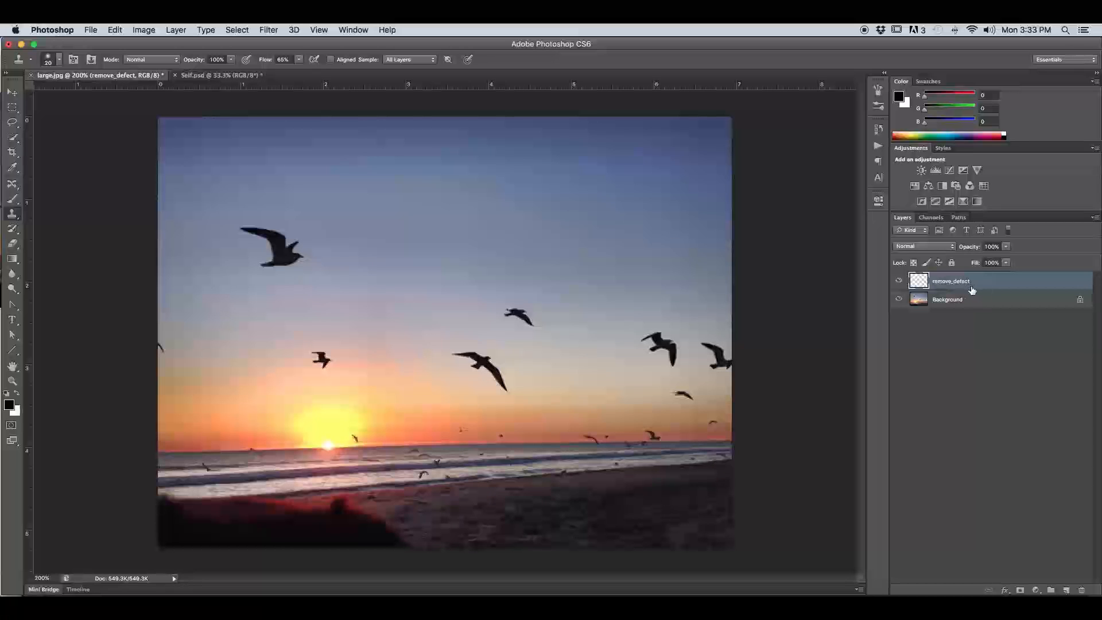
- Set the Clone Stamp source in the clean sky just above the small mid-sky gull at 300% zoom
mouse_move(505, 330)
left_mouse_down()
mouse_move(527, 319)
mouse_move(516, 313)
mouse_move(532, 325)
left_mouse_up()
key("super+plus")
left_click_drag(585, 318, 506, 321)
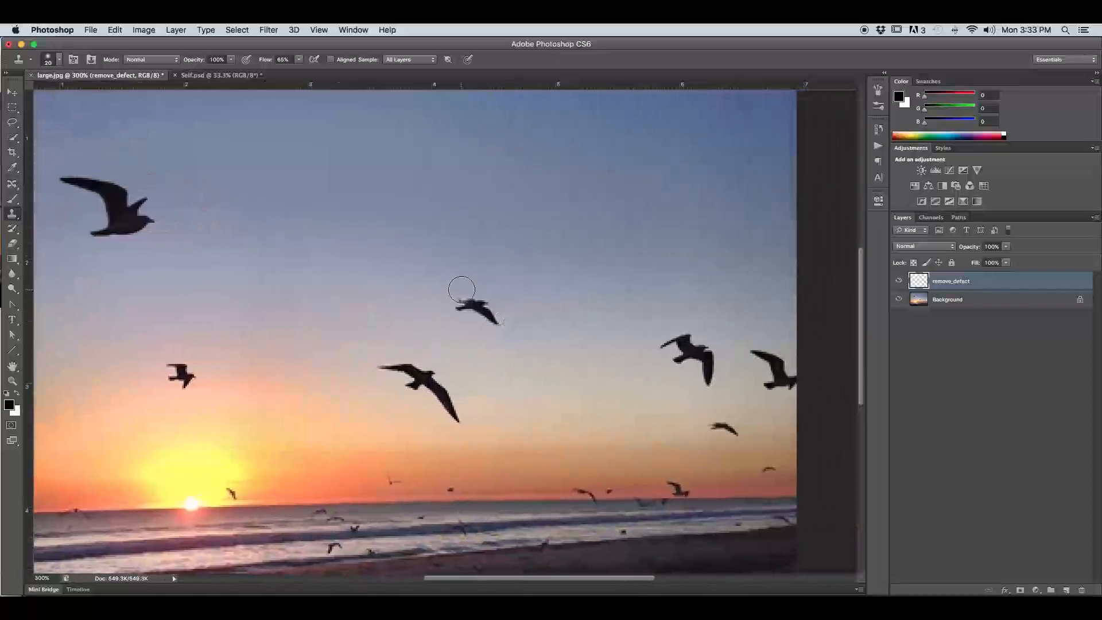
left_click(447, 271, "alt")
- Paint the sampled sky over the small mid-sky gull and undo the strokes
left_click(462, 297)
left_click(460, 306)
mouse_move(462, 302)
left_mouse_down()
mouse_move(482, 300)
mouse_move(492, 320)
mouse_move(487, 308)
left_mouse_up()
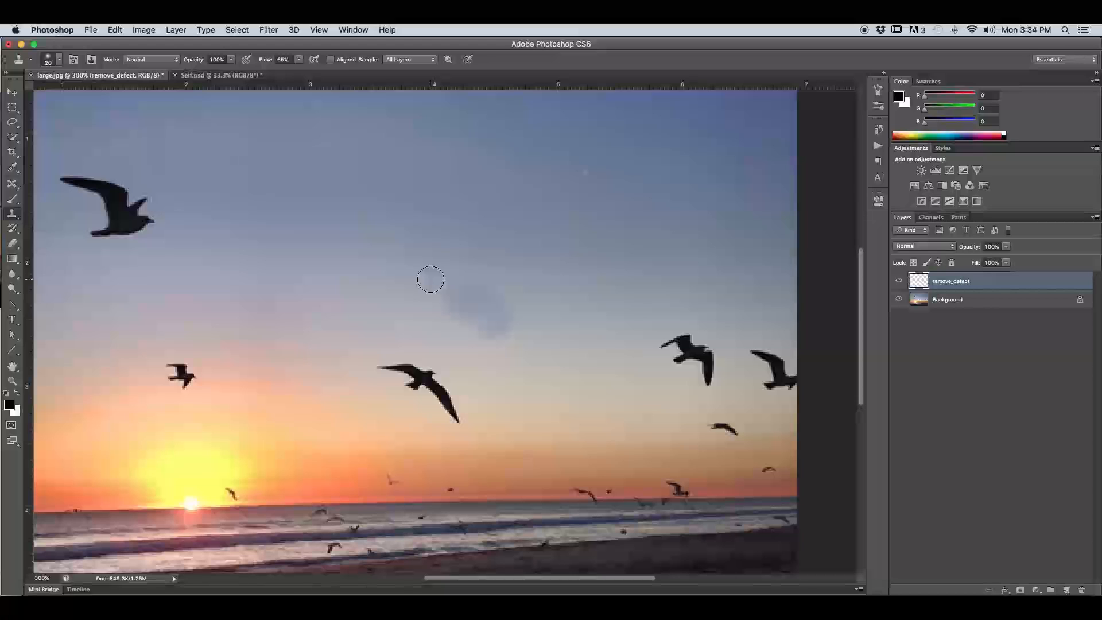
key("ctrl+z")
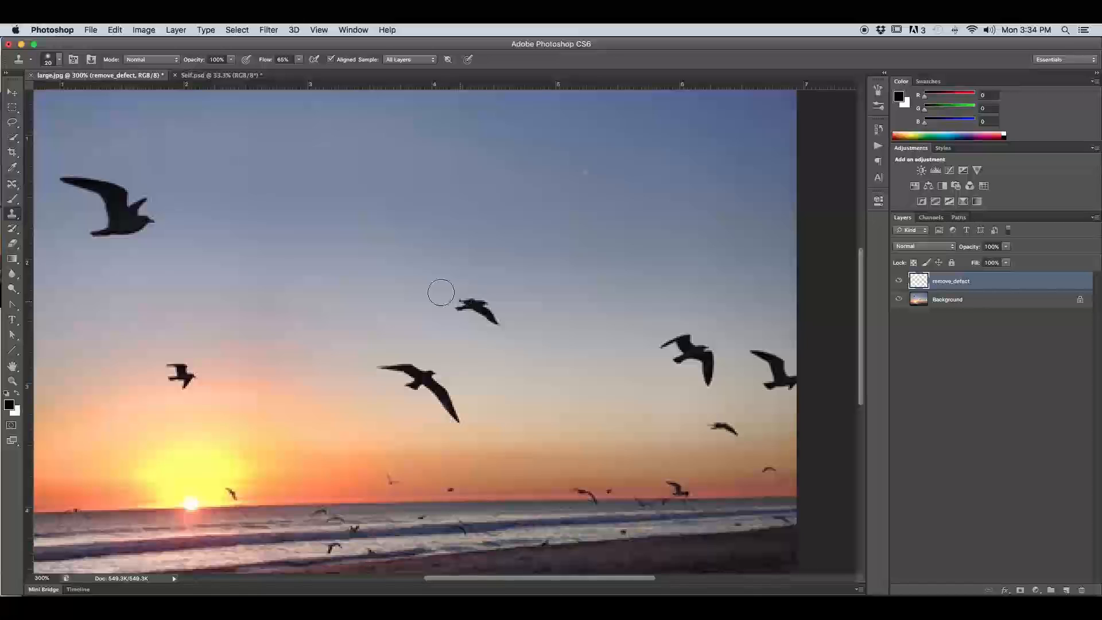
- Try cloning over the small gull again and clear everything on the remove_defect layer
mouse_move(448, 300)
left_mouse_down()
mouse_move(485, 313)
mouse_move(492, 289)
mouse_move(500, 341)
mouse_move(527, 337)
mouse_move(498, 333)
mouse_move(544, 345)
mouse_move(549, 362)
mouse_move(512, 341)
left_mouse_up()
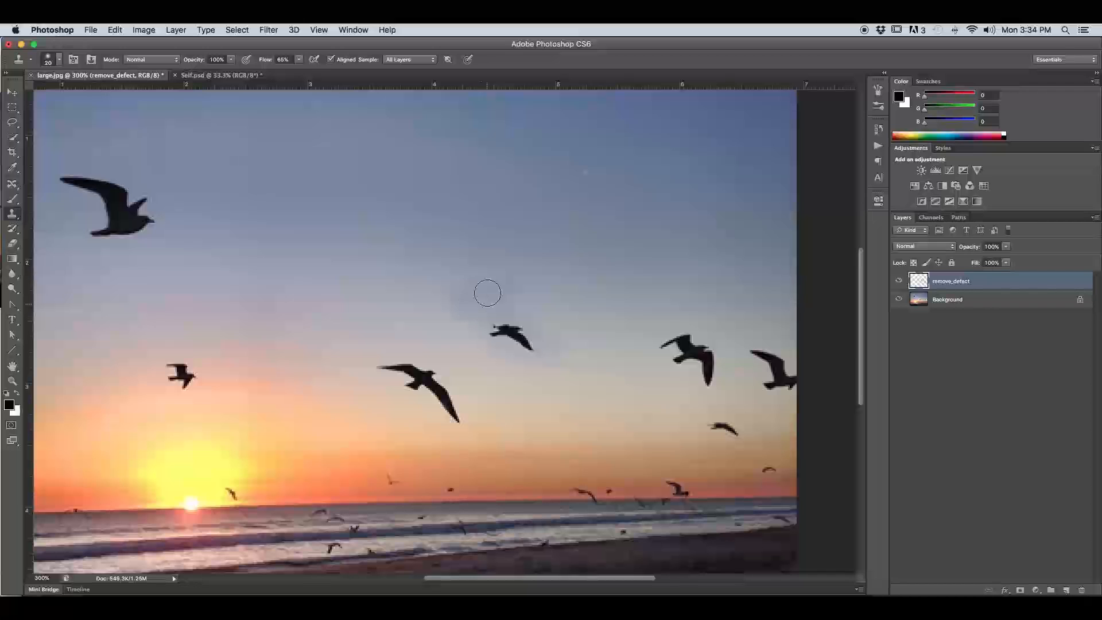
left_click(329, 60)
key("ctrl+a")
key("Delete")
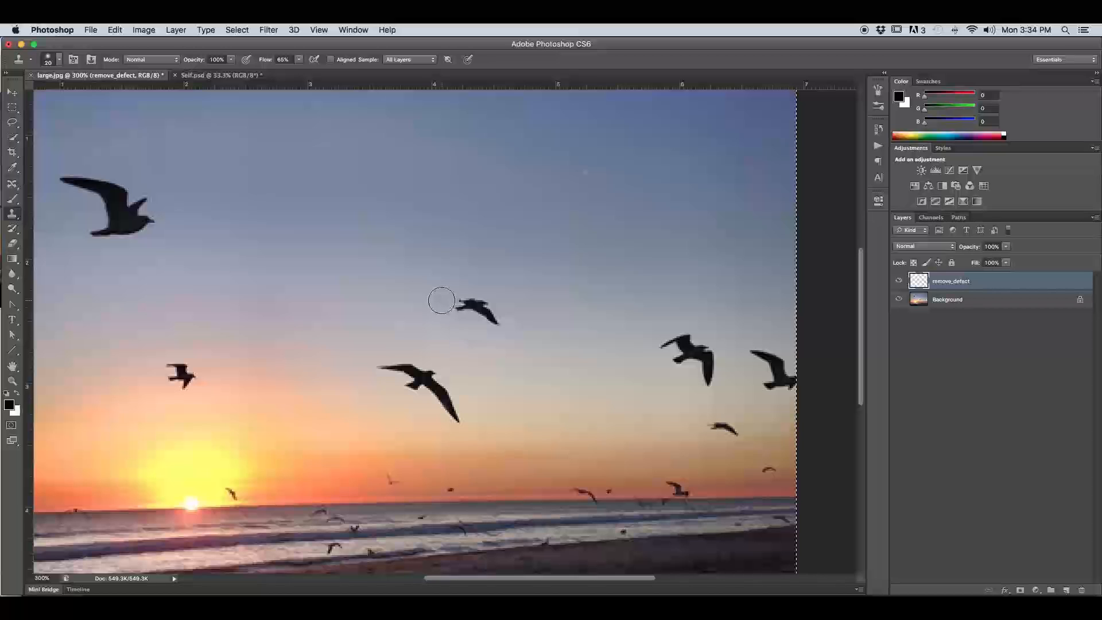
- Paint the sampled sky over the whole small gull on the remove_defect layer, from its head to its wing tip
left_click_drag(458, 298, 480, 305)
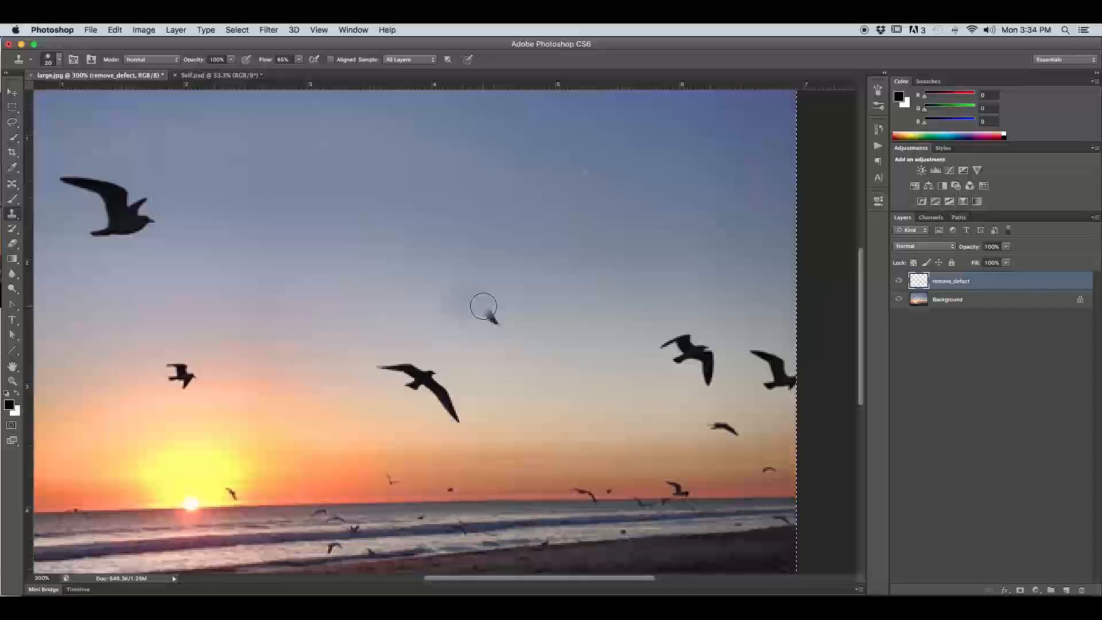
left_click_drag(483, 306, 499, 322)
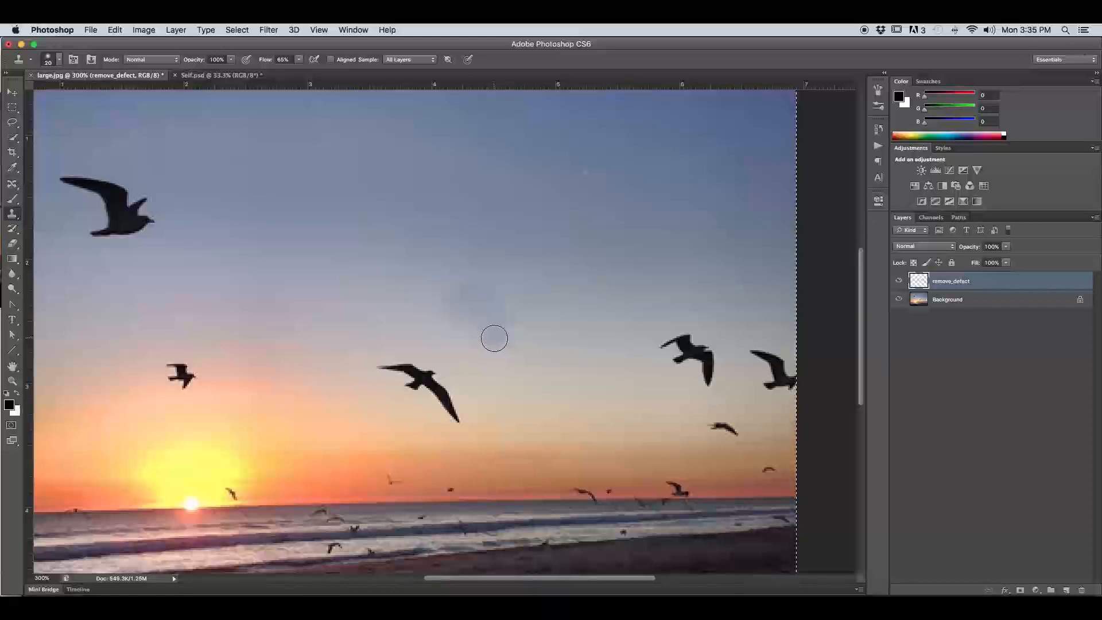
- Add a Brightness/Contrast adjustment clipped to the remove_defect layer and set its brightness to 11
left_click(921, 171)
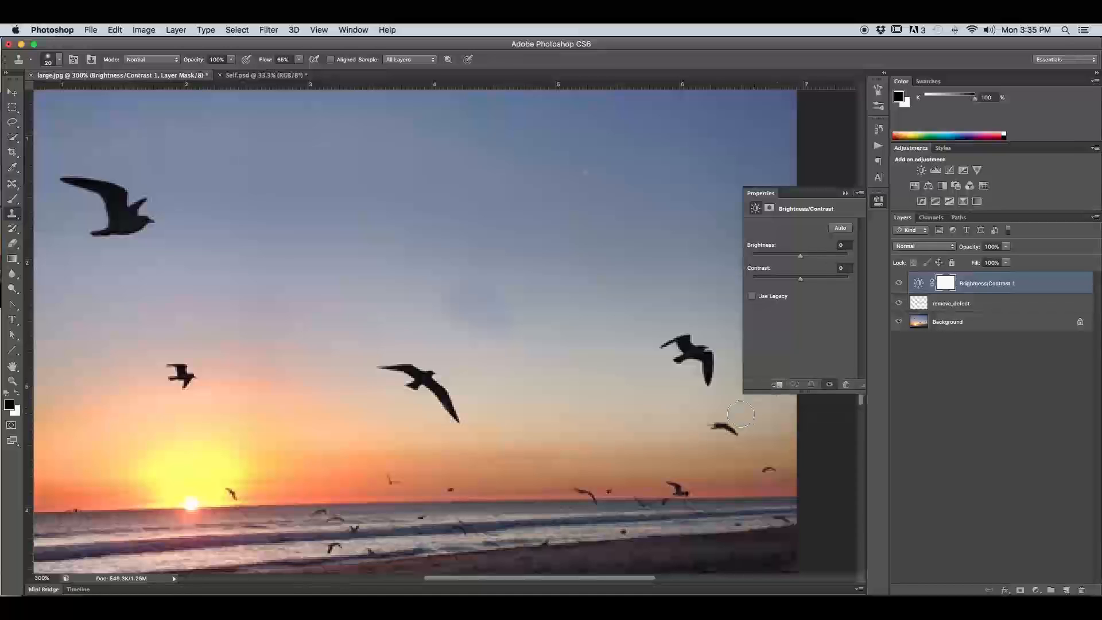
left_click(778, 384)
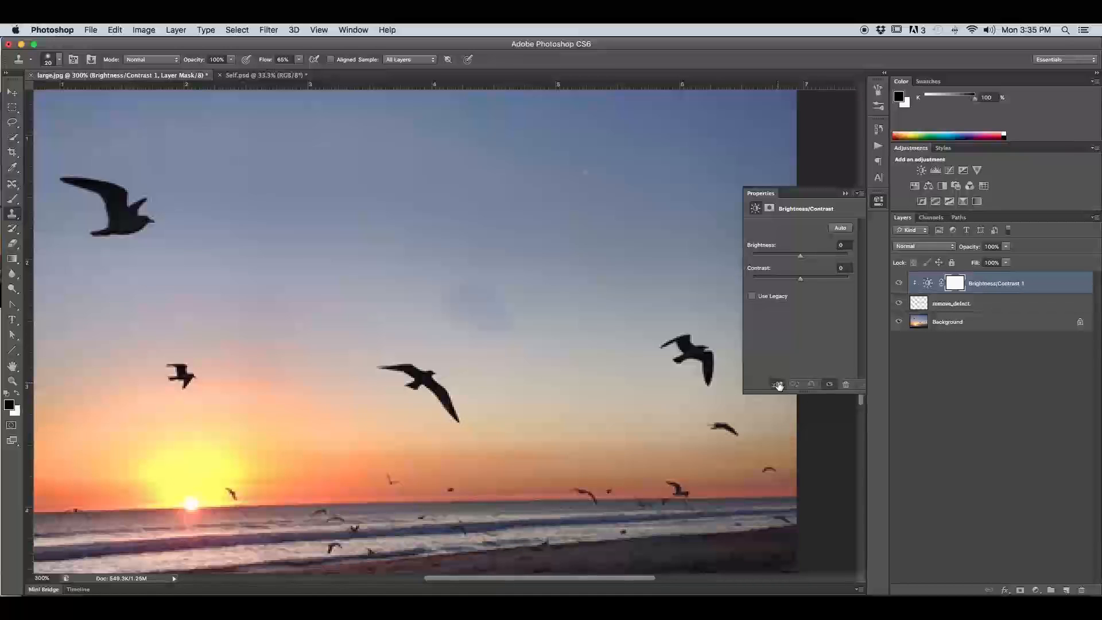
left_click_drag(802, 258, 804, 258)
- Compare the retouched sky with and without the brightness adjustment and the remove_defect layer
left_click(898, 283)
left_click(898, 283)
left_click(898, 284)
left_click(897, 284)
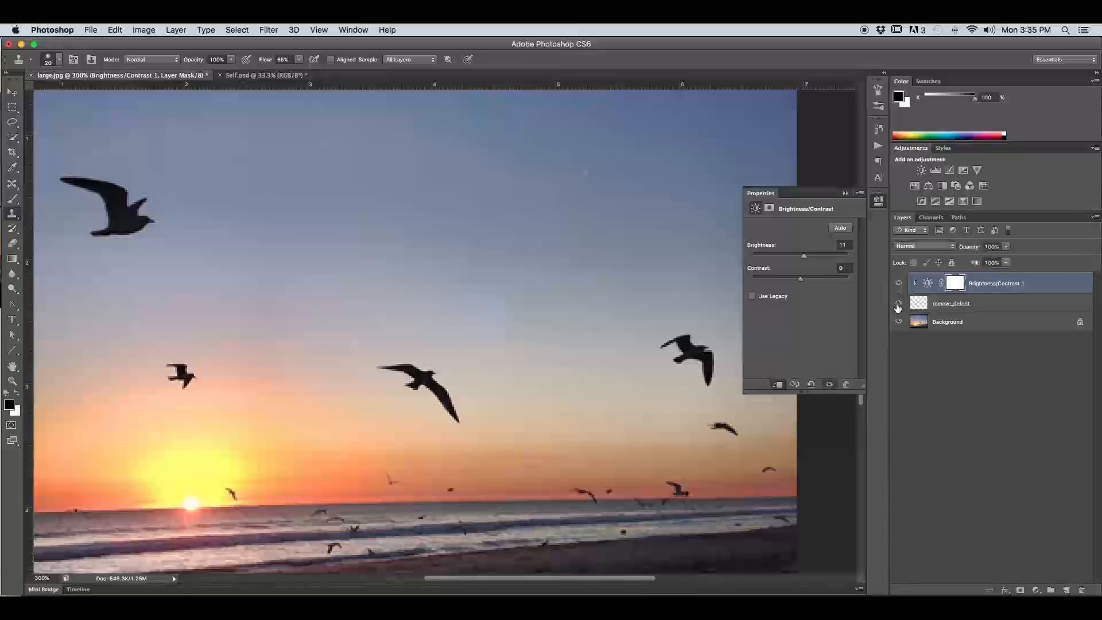
left_click(900, 304)
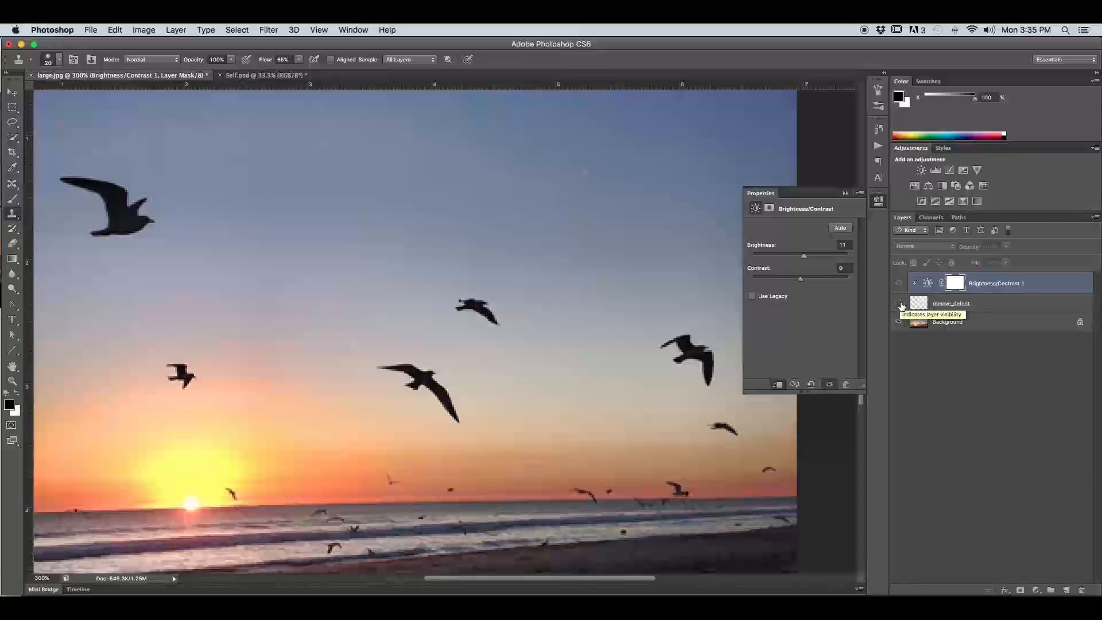
- Toggle the remove_defect layer's visibility to check the retouched sky against the original small gull
left_click(899, 304)
left_click(899, 304)
left_click(899, 304)
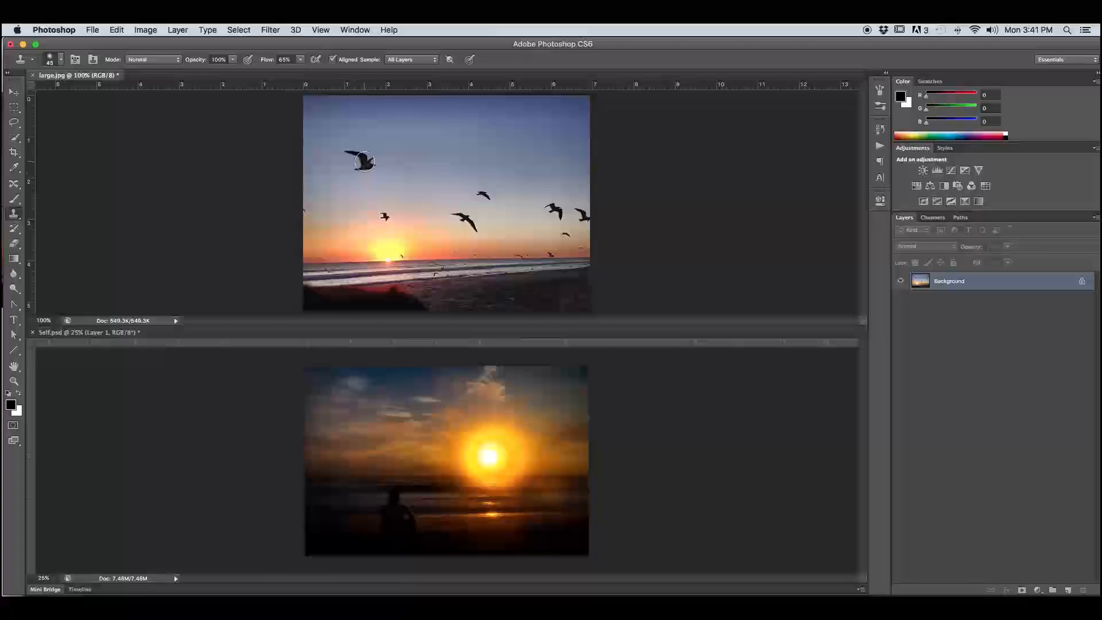
- Clone a gull from large.jpg into the sky of Self.psd beside the sun on Layer 1, using brush size 60
left_click(677, 410)
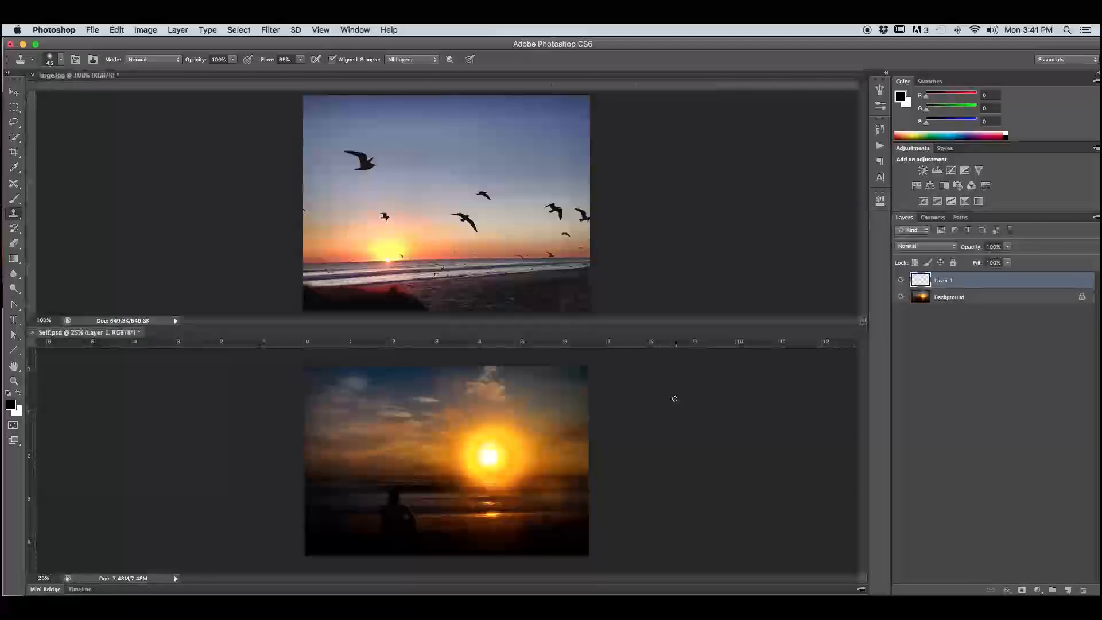
key("bracketright")
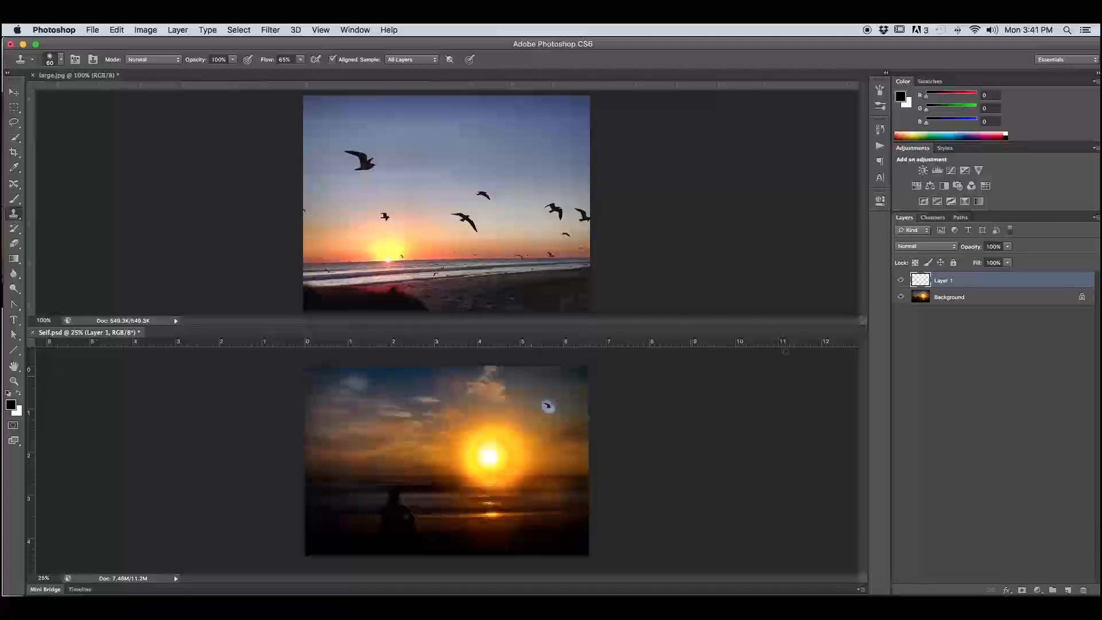
- Add a Brightness/Contrast adjustment clipped to Layer 1, set its brightness to -82 and lower its contrast to blend the cloned gull
left_click(922, 170)
left_click(776, 385)
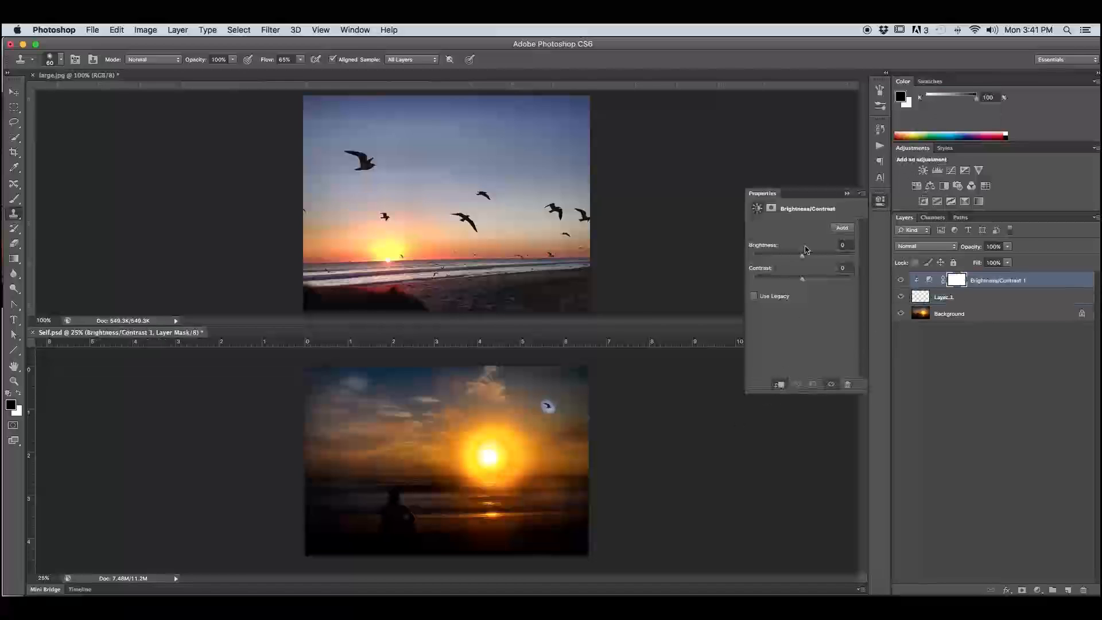
left_click_drag(802, 258, 795, 256)
left_click_drag(792, 256, 775, 256)
left_click(802, 280)
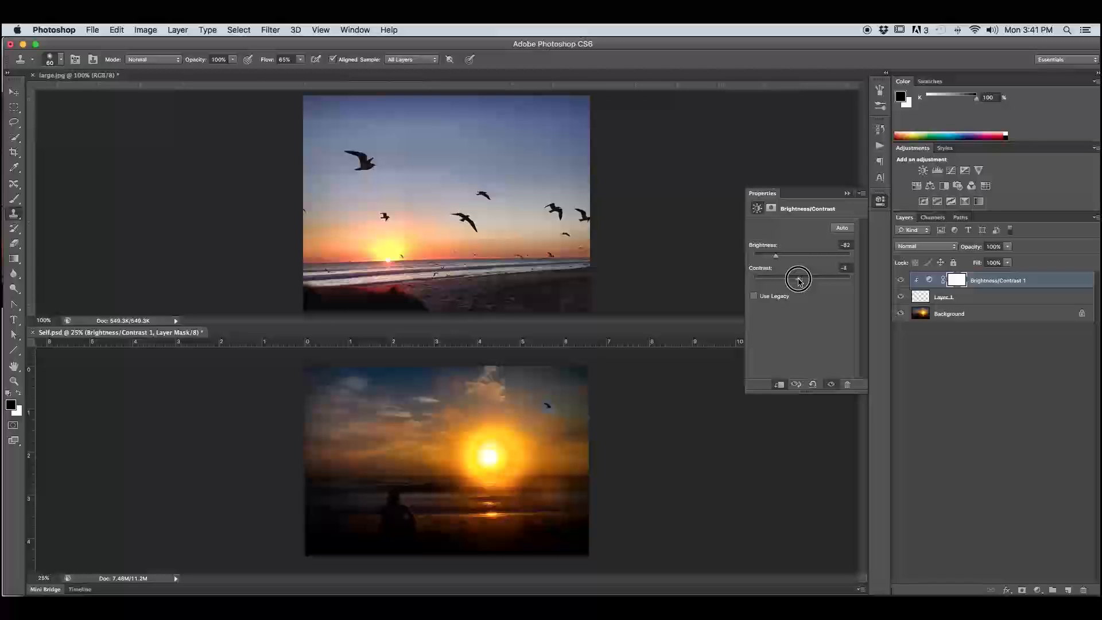
left_click_drag(802, 280, 782, 279)
left_click(847, 193)
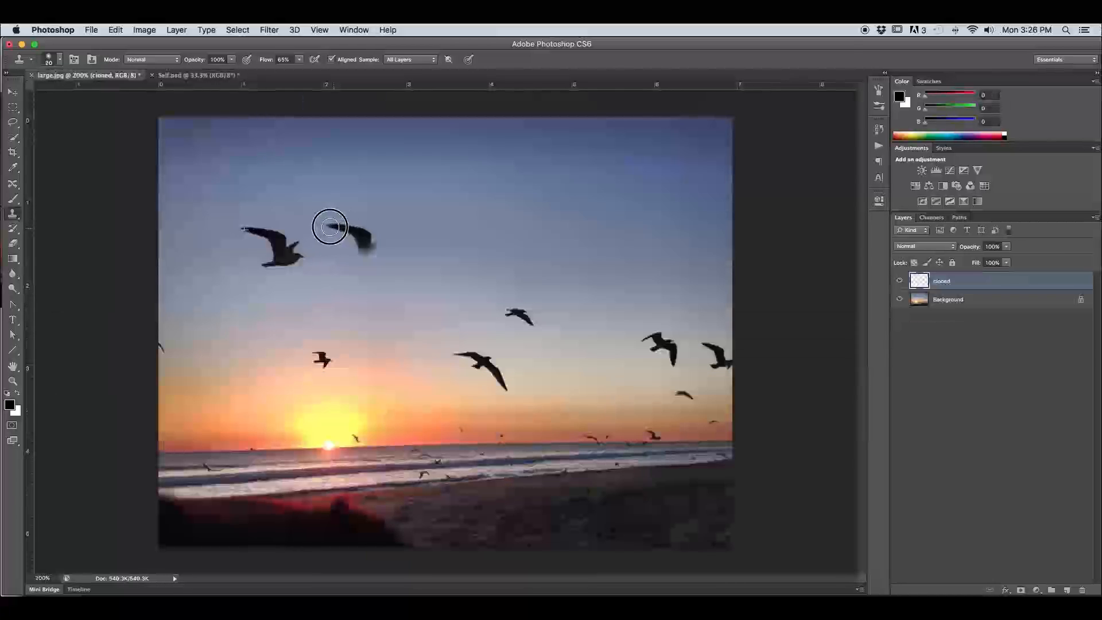
- Clone the large gull beside the original on the cloned layer, and paint sampled sky over the small gull on the remove_defect layer
mouse_move(329, 229)
left_mouse_down()
mouse_move(371, 247)
mouse_move(383, 239)
mouse_move(364, 251)
left_mouse_up()
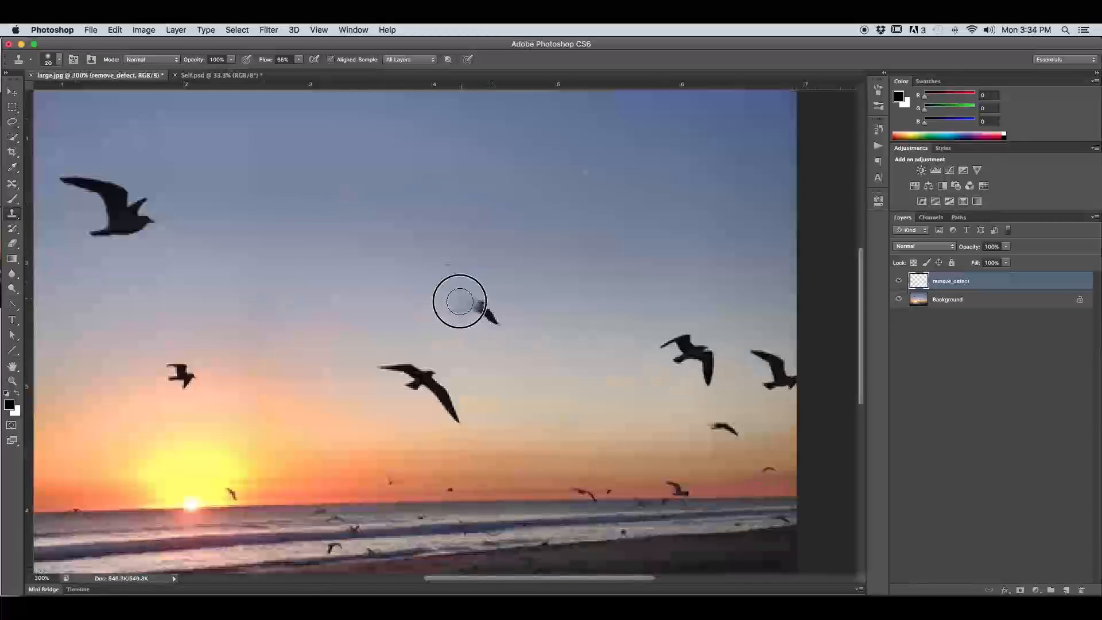
left_click_drag(459, 301, 492, 308)
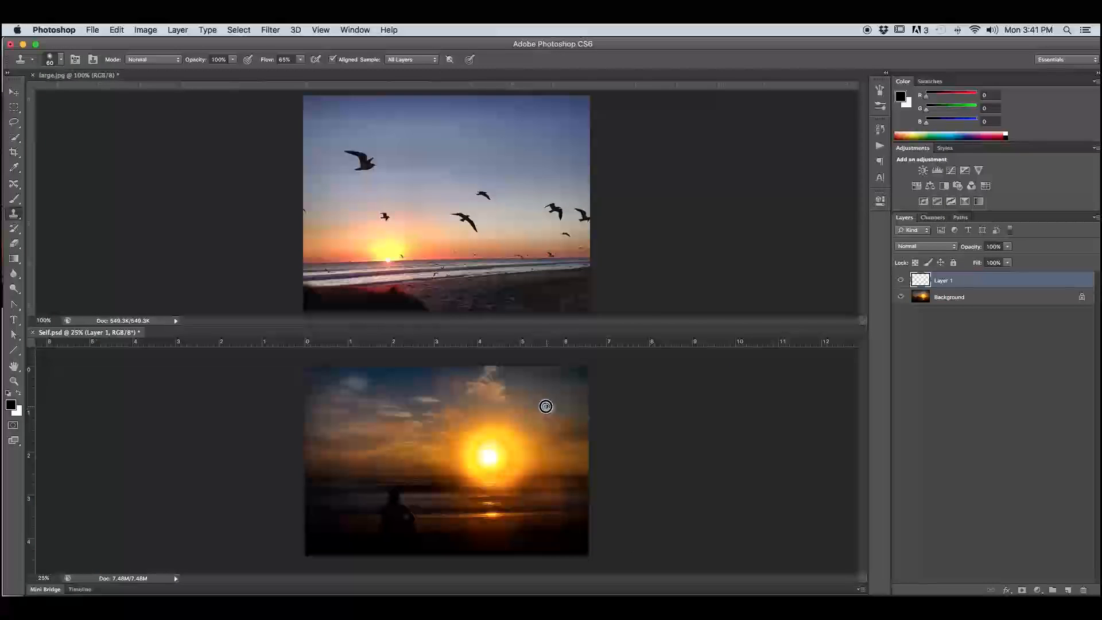